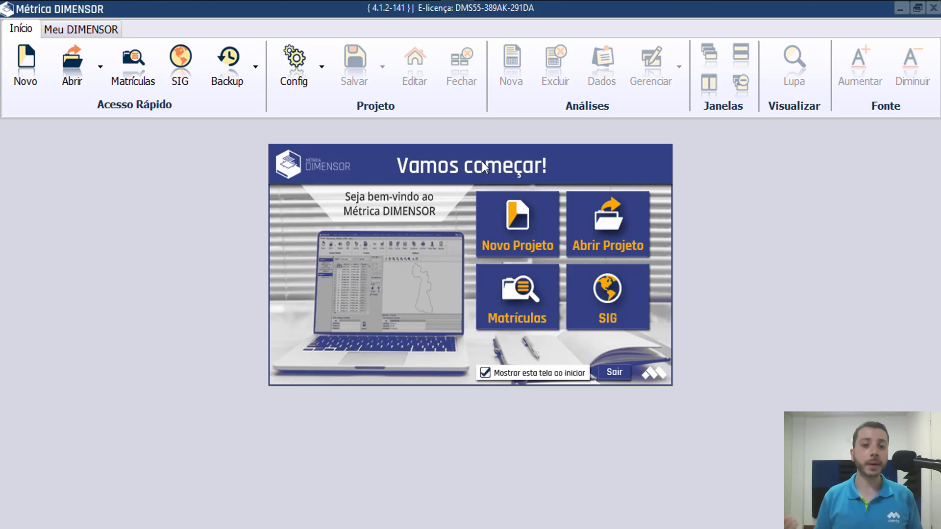
Step: Create a new urban project with the file name Projeto_1.DMS, keeping Matrícula as the record type
{"action": "left_click", "coordinate": [509, 222]}
{"action": "left_click", "coordinate": [510, 224]}
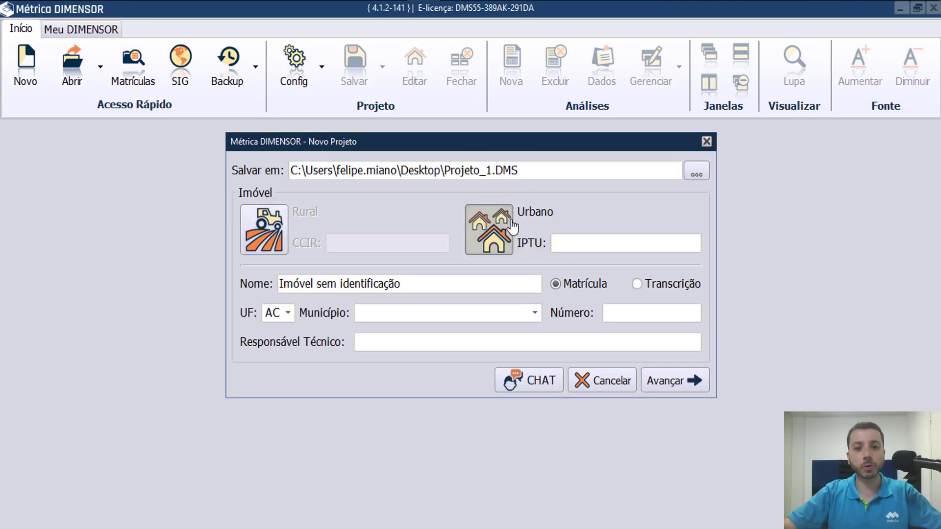
{"action": "left_click_drag", "start_coordinate": [445, 172], "coordinate": [539, 167]}
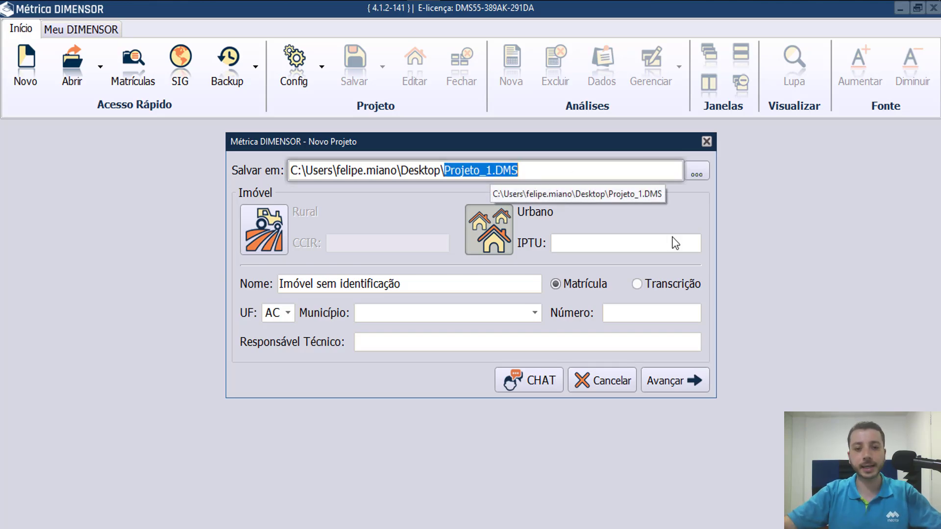
{"action": "left_click", "coordinate": [675, 380]}
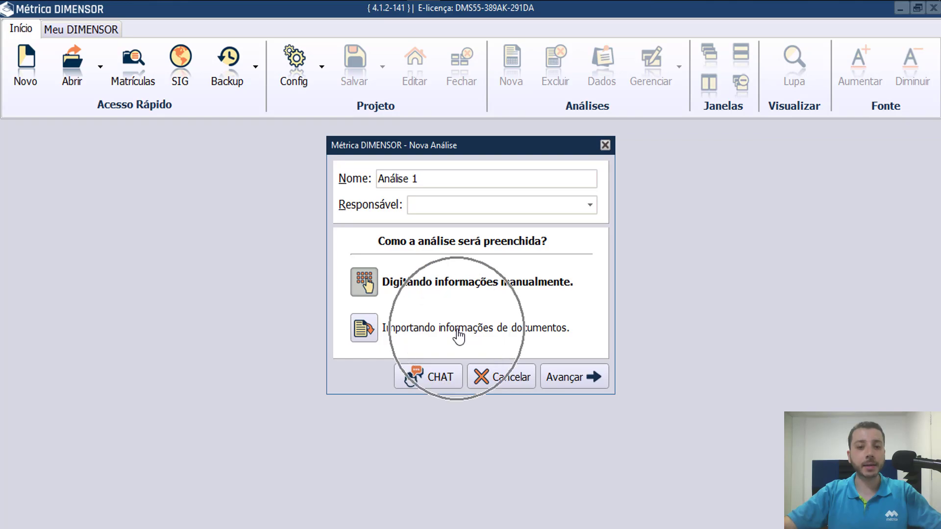
Step: Set Análise 1 to import its information from documents, with Loteamento as the file type
{"action": "left_click", "coordinate": [458, 337]}
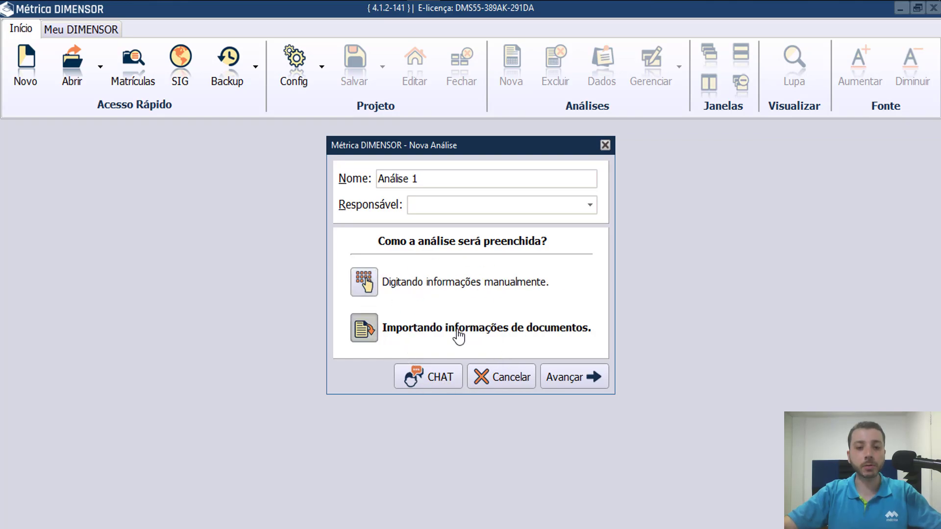
{"action": "left_click", "coordinate": [575, 374]}
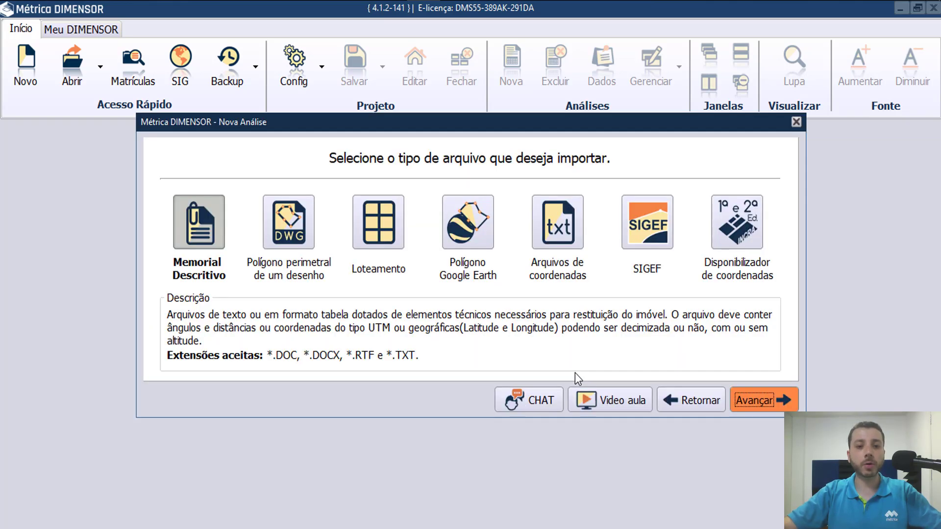
{"action": "left_click", "coordinate": [387, 242]}
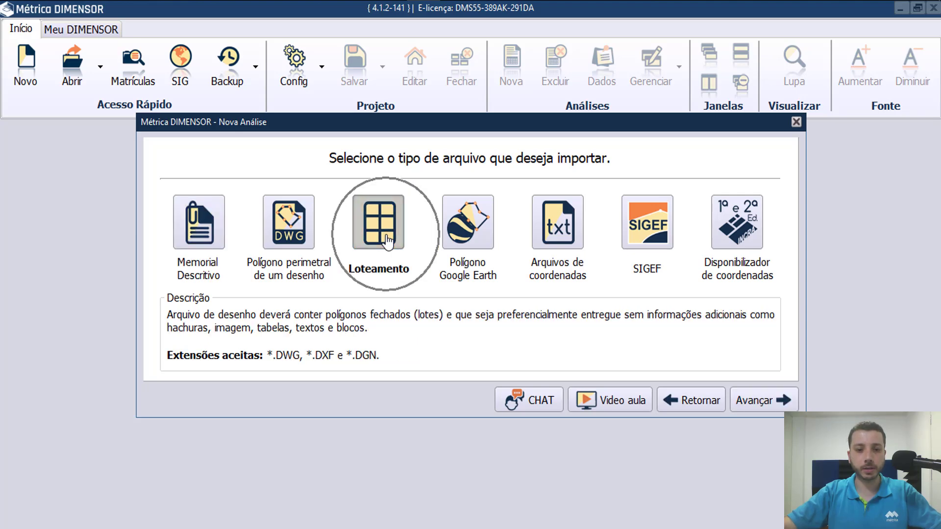
{"action": "left_click", "coordinate": [196, 237]}
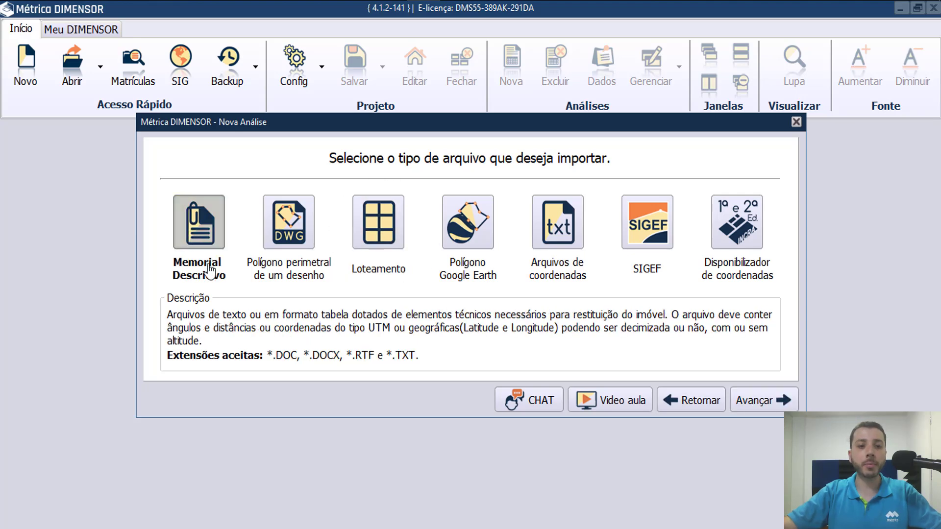
{"action": "left_click", "coordinate": [361, 233]}
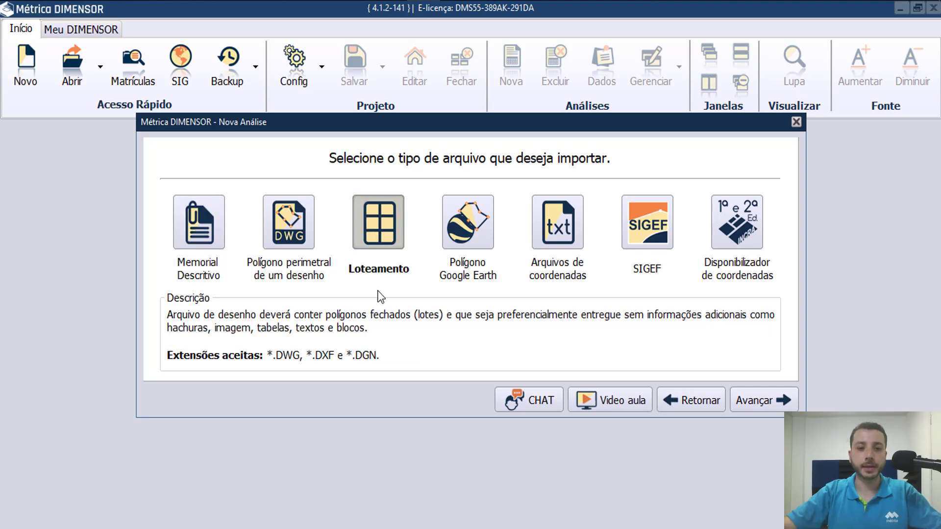
{"action": "left_click", "coordinate": [378, 243]}
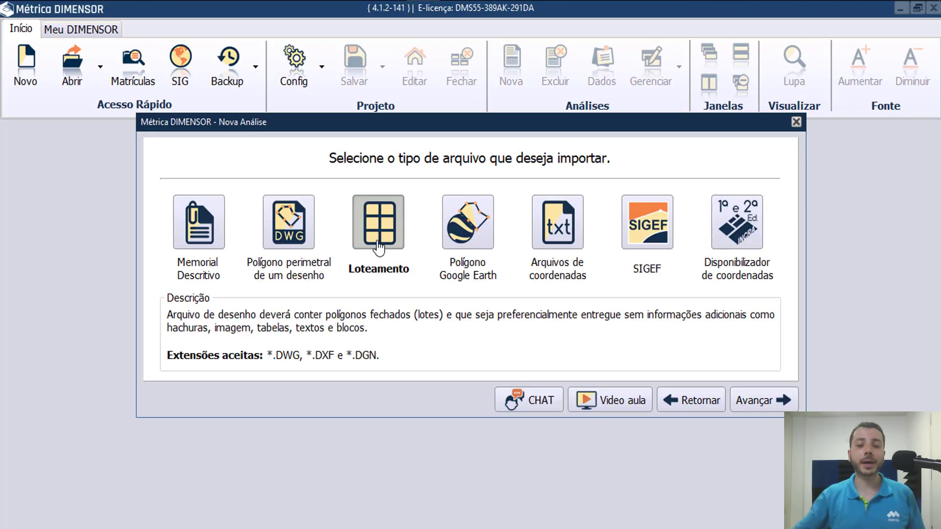
{"action": "left_click", "coordinate": [782, 399]}
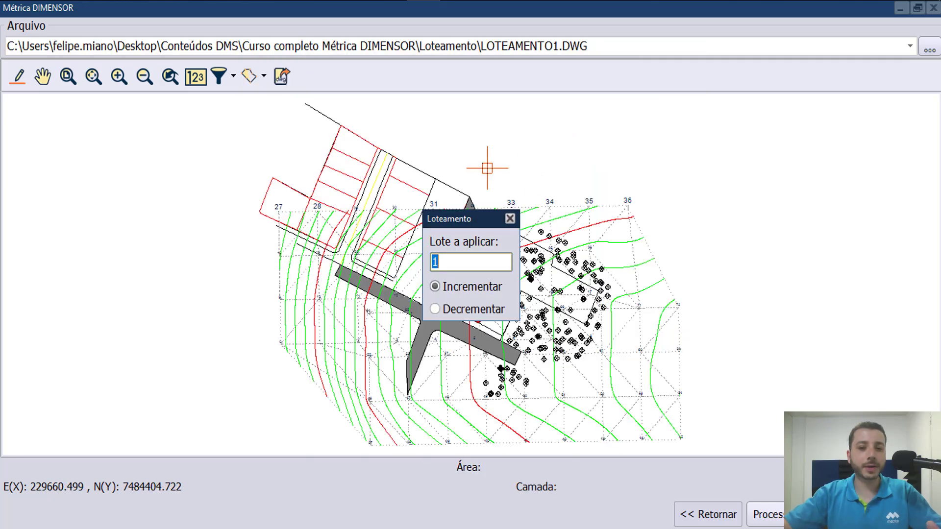
Step: Examine the contour lines, triangulation and street hatching around the lots in LOTEAMENTO1.DWG, keeping the lot numbering window clear of them
{"action": "left_click_drag", "start_coordinate": [450, 219], "coordinate": [201, 171]}
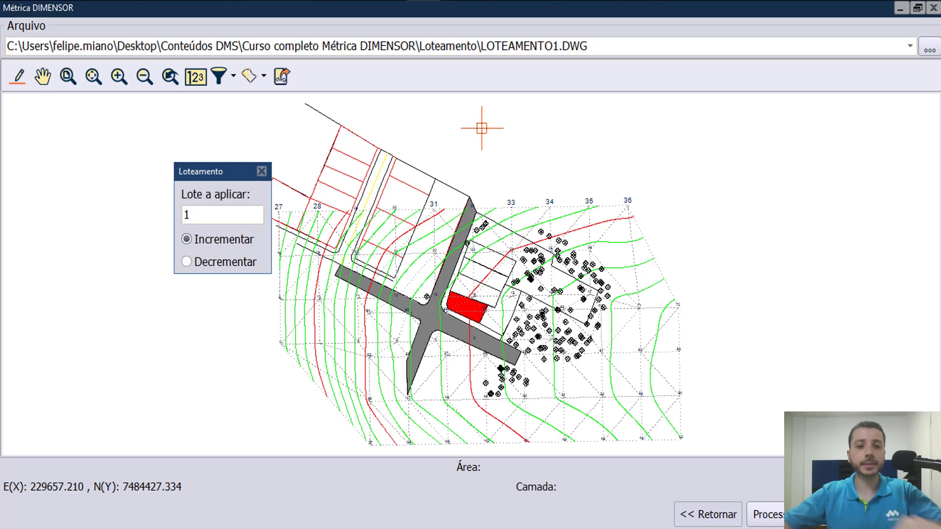
{"action": "scroll", "coordinate": [479, 243], "scroll_direction": "up", "scroll_amount": 1}
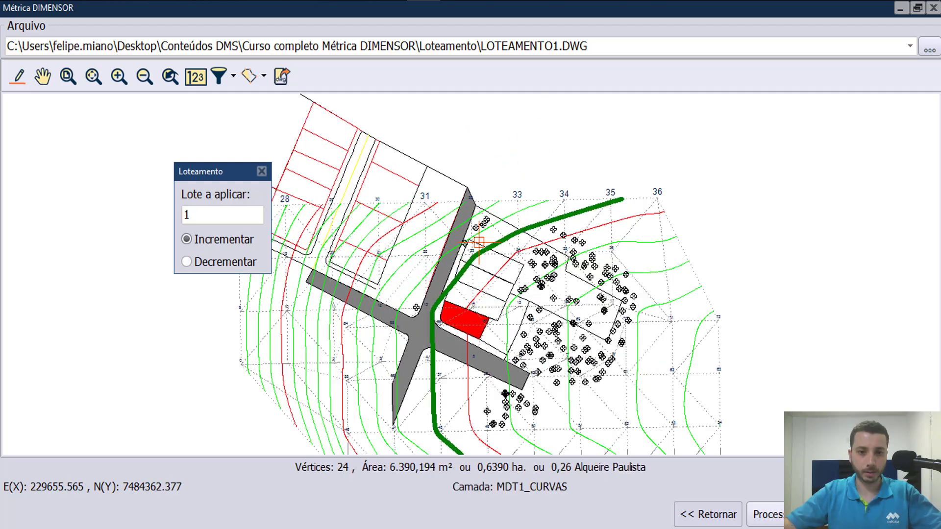
{"action": "scroll", "coordinate": [479, 242], "scroll_direction": "up", "scroll_amount": 1}
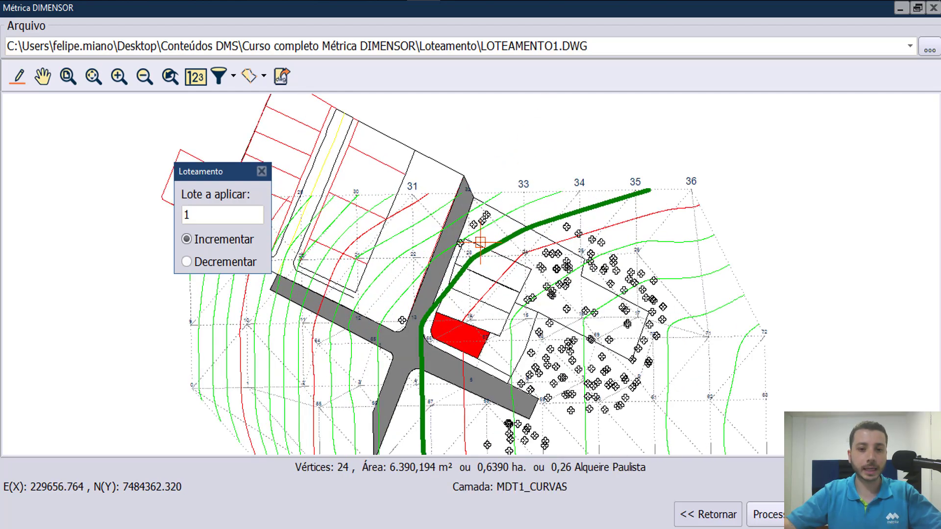
{"action": "scroll", "coordinate": [480, 248], "scroll_direction": "up", "scroll_amount": 2}
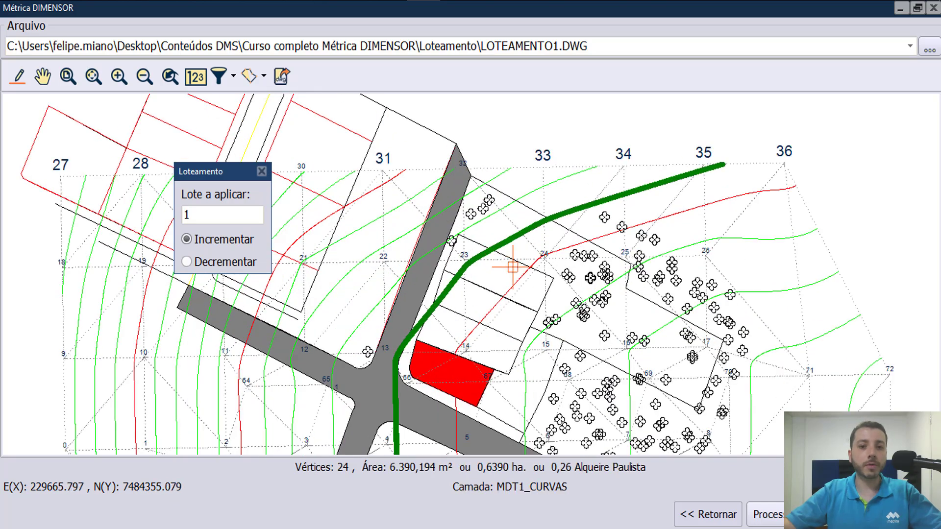
{"action": "scroll", "coordinate": [519, 245], "scroll_direction": "down", "scroll_amount": 1}
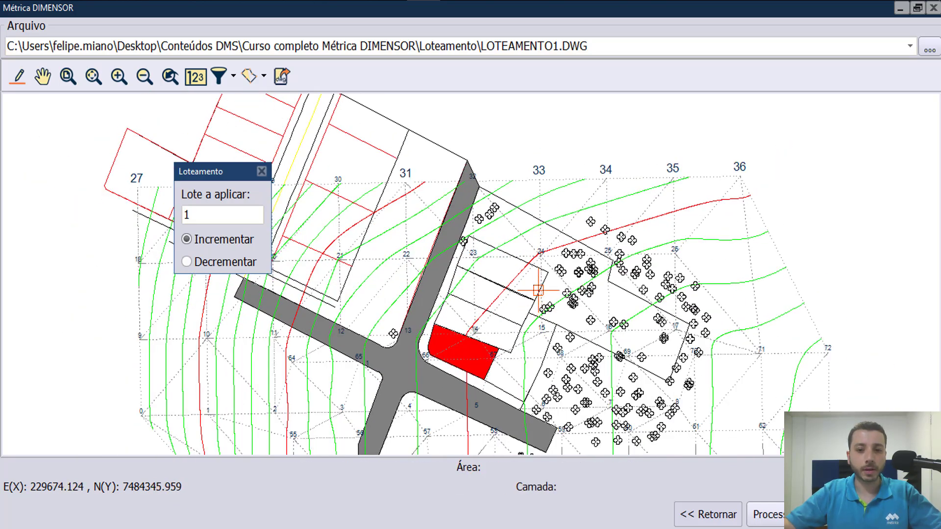
{"action": "scroll", "coordinate": [542, 272], "scroll_direction": "up", "scroll_amount": 1}
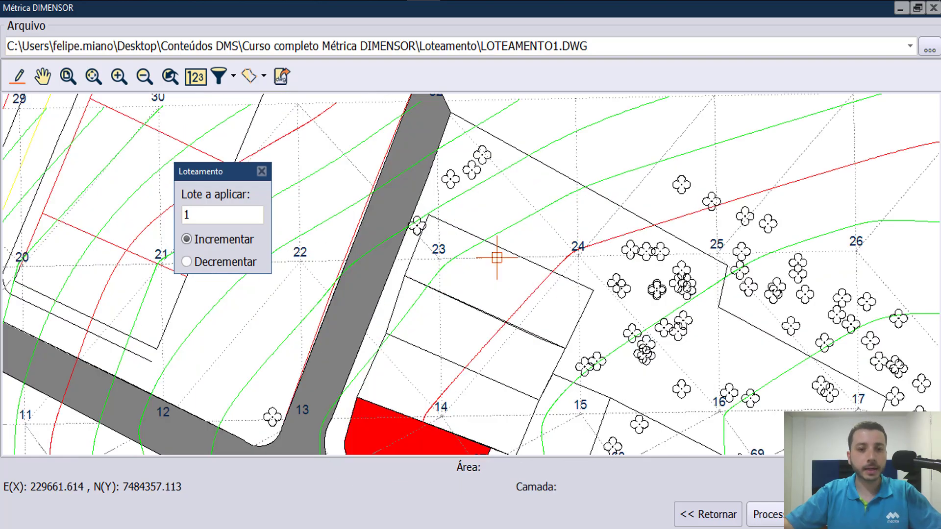
{"action": "scroll", "coordinate": [493, 255], "scroll_direction": "up", "scroll_amount": 2}
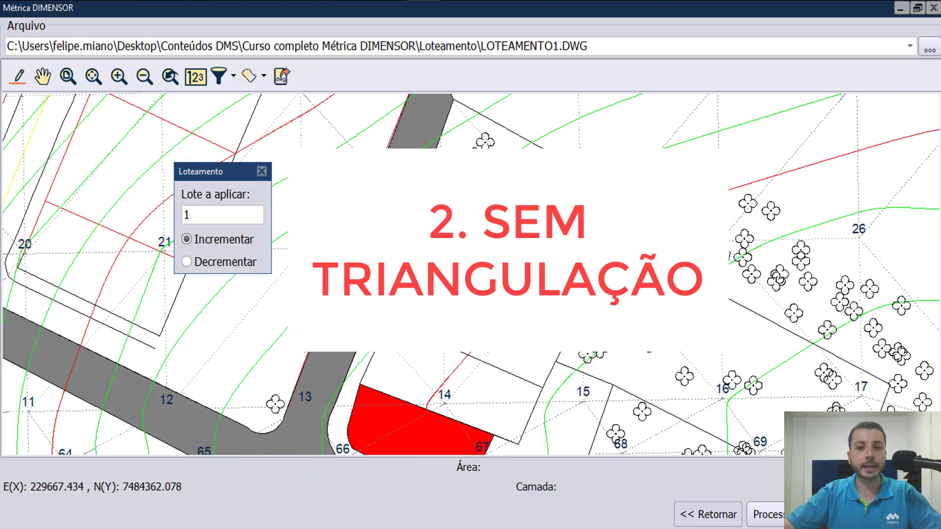
{"action": "scroll", "coordinate": [431, 243], "scroll_direction": "down", "scroll_amount": 2}
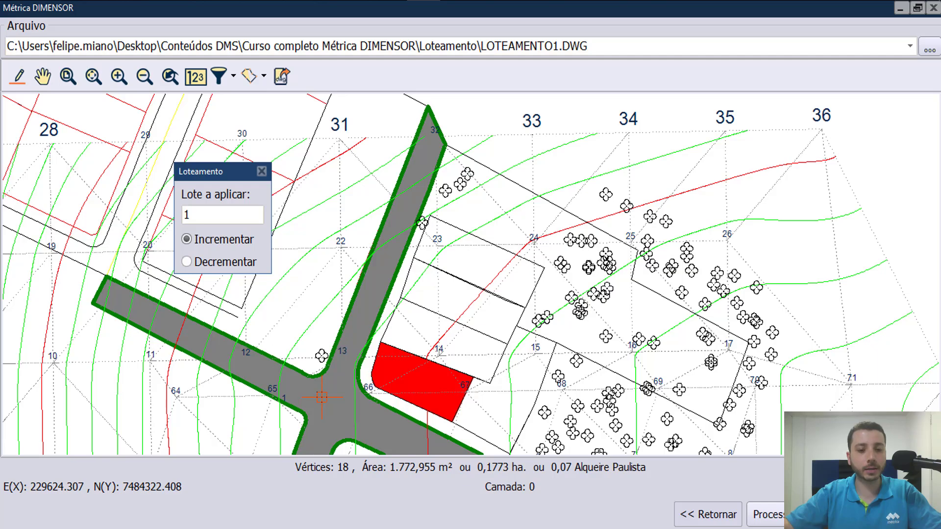
{"action": "middle_click_drag", "start_coordinate": [349, 354], "coordinate": [390, 266]}
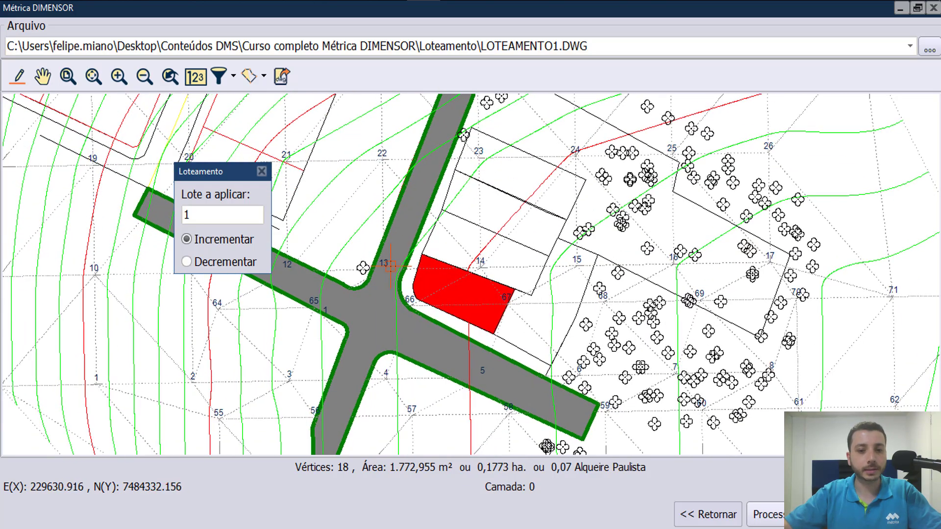
{"action": "scroll", "coordinate": [547, 264], "scroll_direction": "up", "scroll_amount": 2}
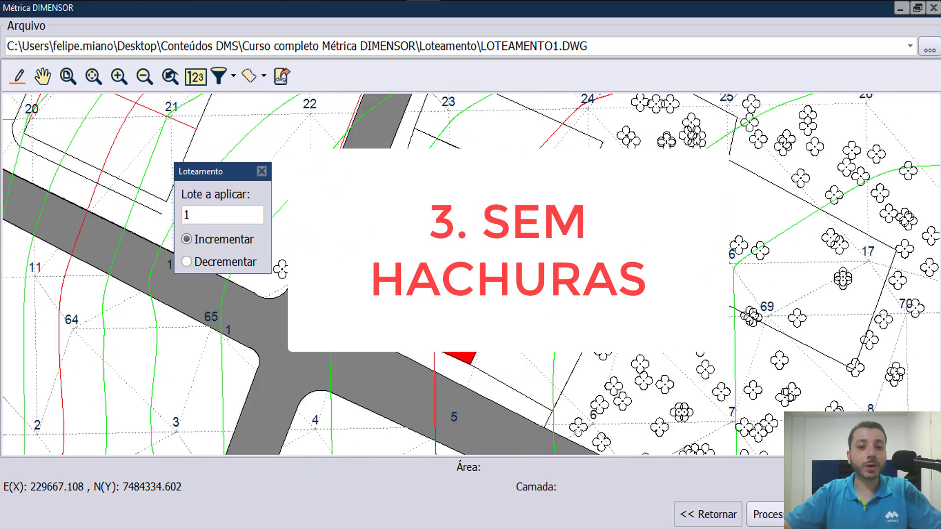
{"action": "middle_click_drag", "start_coordinate": [583, 183], "coordinate": [565, 248]}
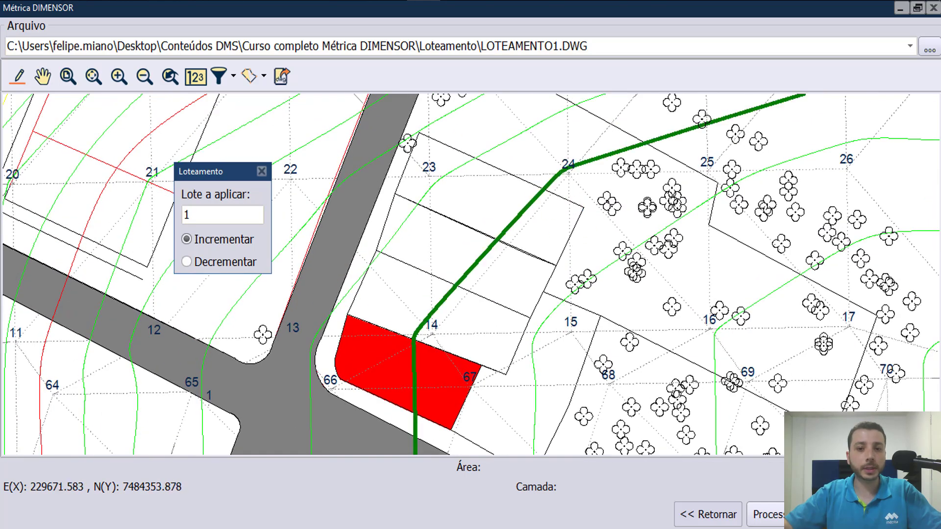
Step: Try to select the contour line crossing the lots as lot 1 in LOTEAMENTO1.DWG
{"action": "left_click", "coordinate": [502, 174]}
{"action": "scroll", "coordinate": [502, 174], "scroll_direction": "down", "scroll_amount": 1}
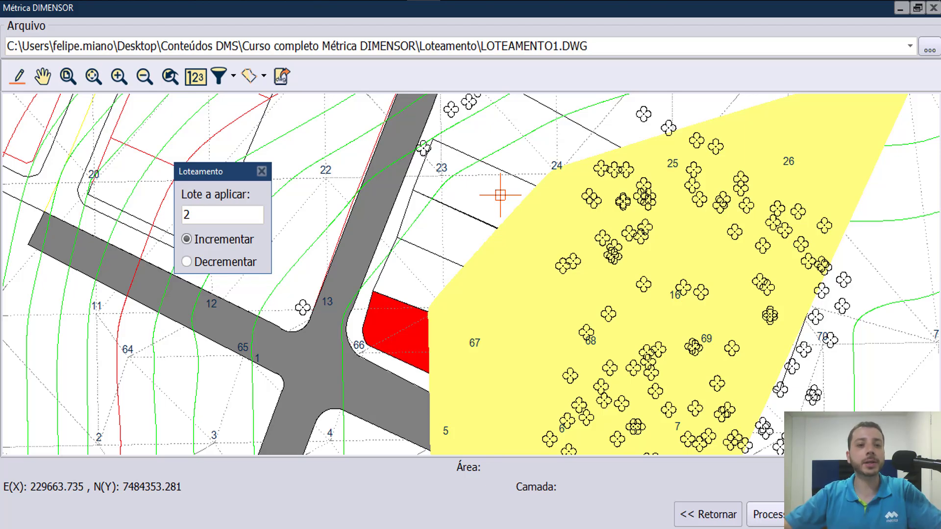
{"action": "left_click", "coordinate": [536, 194]}
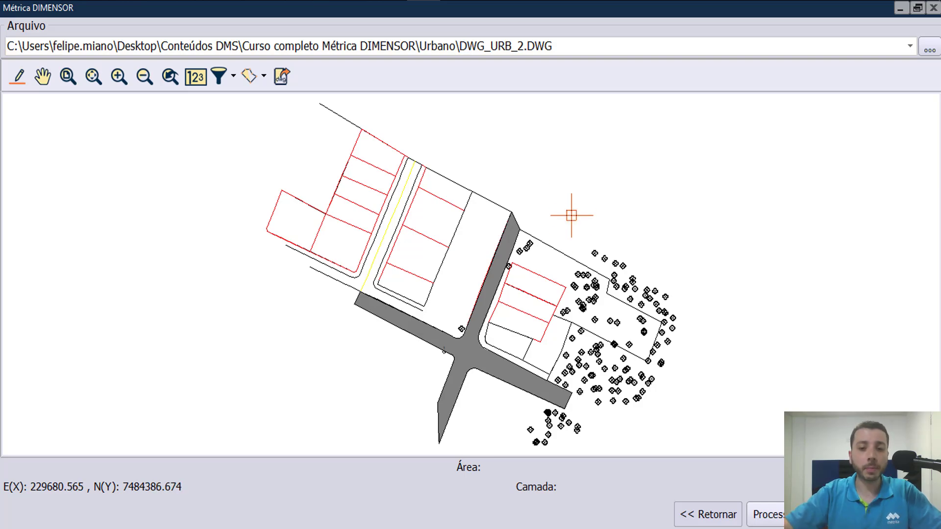
Step: Examine the closed lot polygons, the open boundary lines and the hatched street in DWG_URB_2.DWG
{"action": "left_click", "coordinate": [537, 278]}
{"action": "scroll", "coordinate": [537, 276], "scroll_direction": "up", "scroll_amount": 1}
{"action": "scroll", "coordinate": [537, 276], "scroll_direction": "up", "scroll_amount": 1}
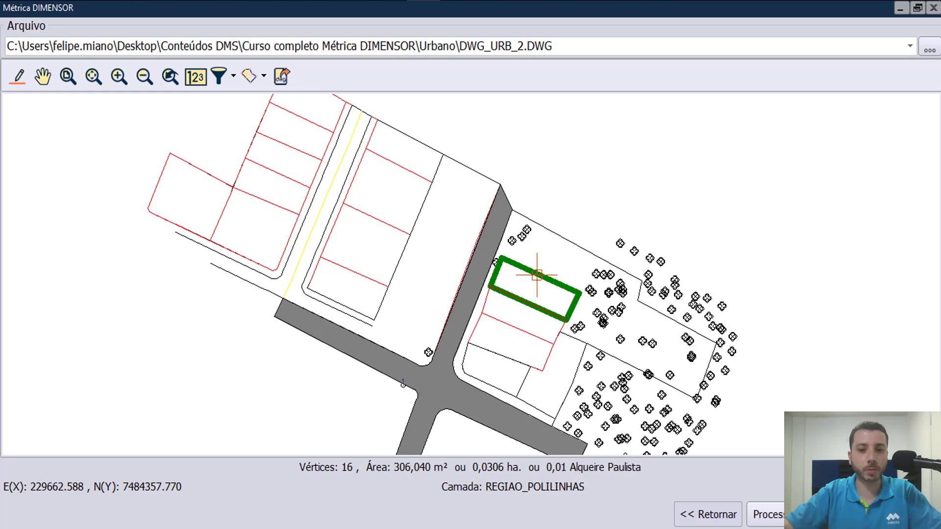
{"action": "left_click", "coordinate": [562, 243]}
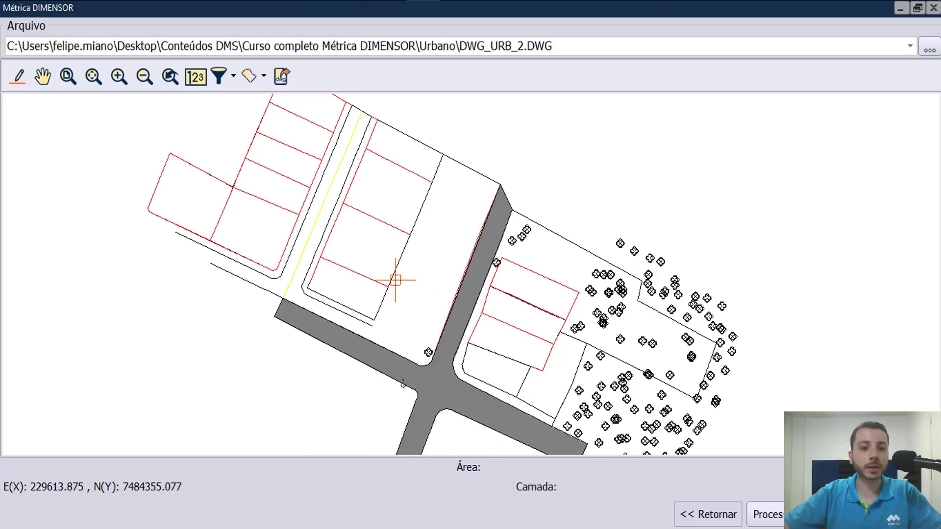
{"action": "mouse_move", "coordinate": [399, 261]}
{"action": "middle_mouse_down"}
{"action": "mouse_move", "coordinate": [472, 273]}
{"action": "mouse_move", "coordinate": [479, 286]}
{"action": "middle_mouse_up"}
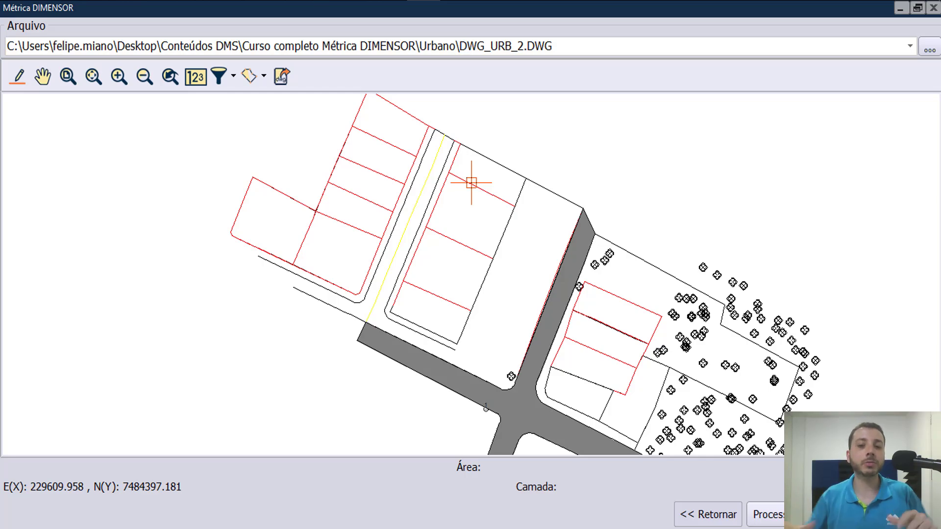
{"action": "left_click", "coordinate": [621, 296]}
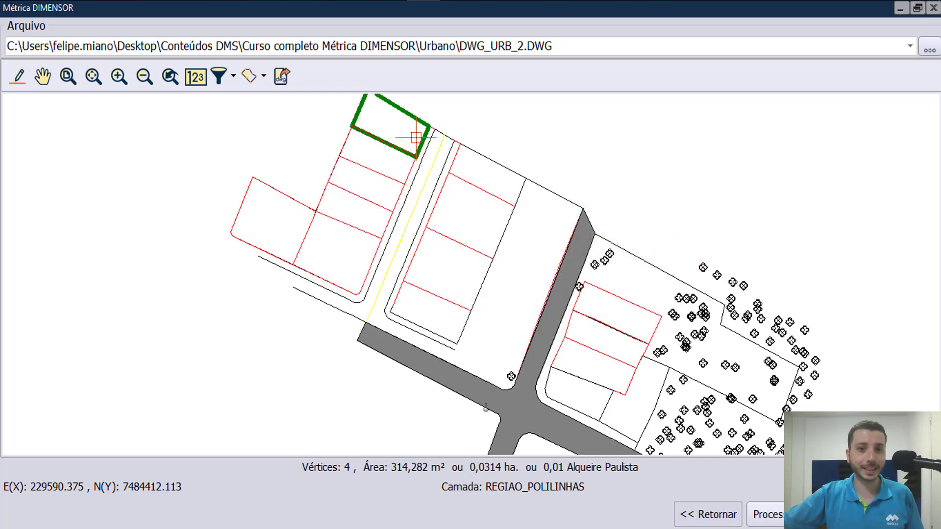
{"action": "left_click_drag", "start_coordinate": [420, 132], "coordinate": [430, 171]}
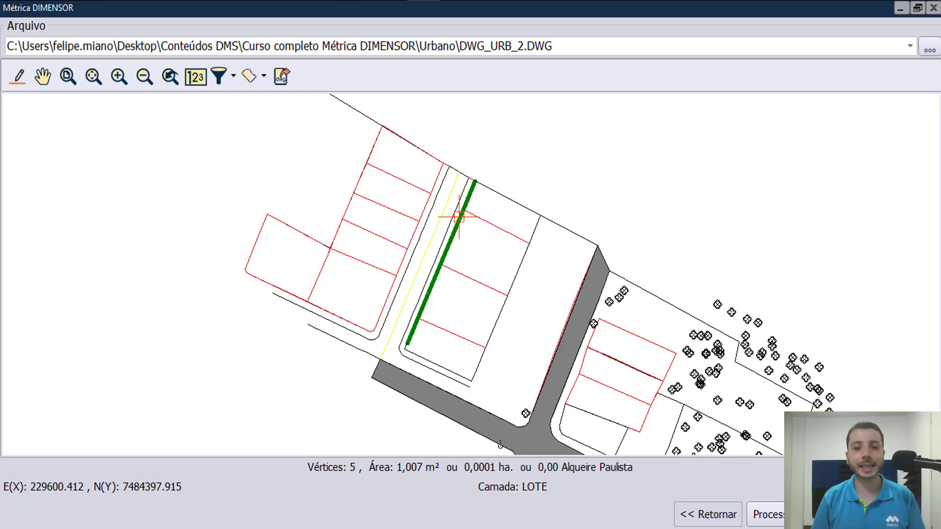
{"action": "scroll", "coordinate": [459, 216], "scroll_direction": "down", "scroll_amount": 2}
{"action": "left_click", "coordinate": [516, 225]}
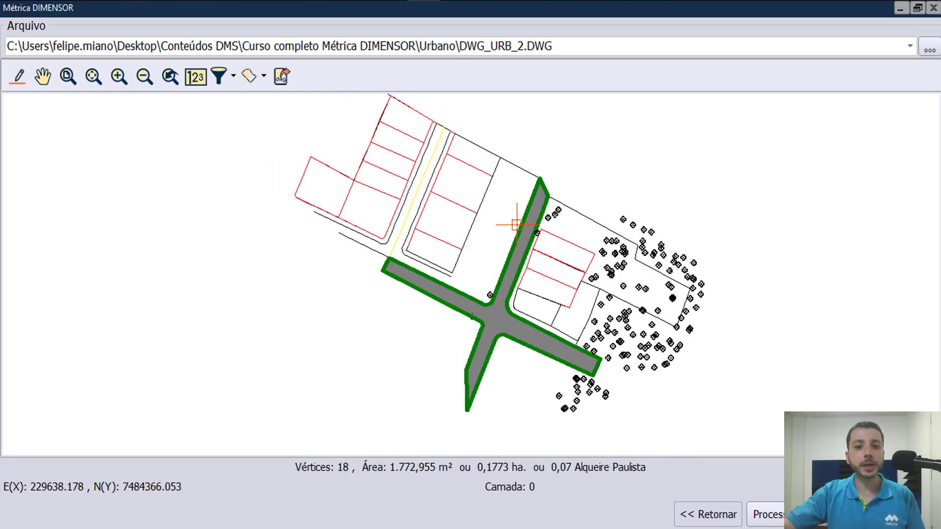
{"action": "left_click", "coordinate": [511, 201]}
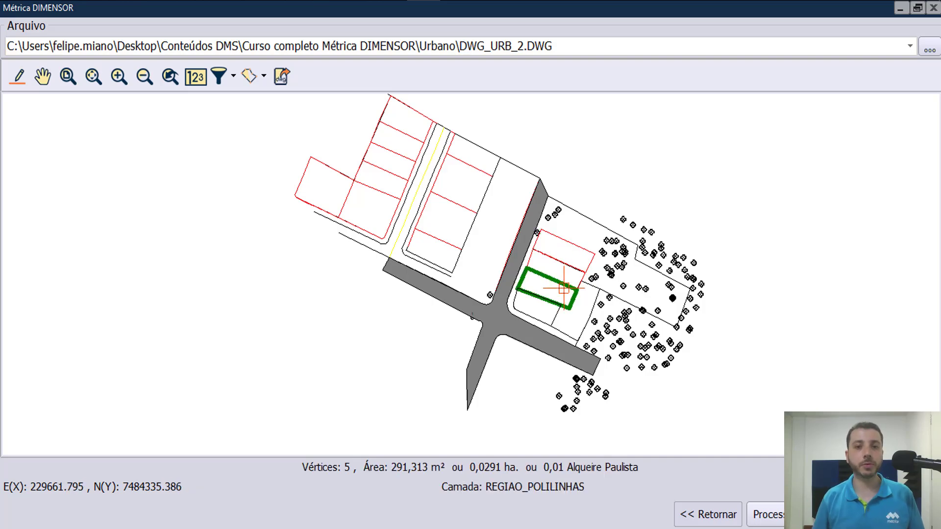
Step: Select the four adjoining closed lots between the street crossing and the trees, and process them for polygon confirmation
{"action": "left_click", "coordinate": [565, 245]}
{"action": "left_click", "coordinate": [582, 278]}
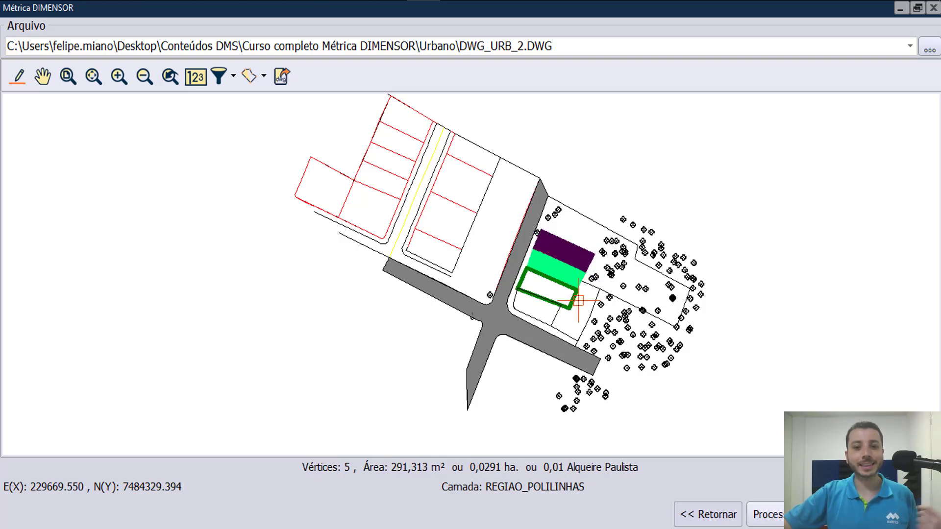
{"action": "left_click", "coordinate": [574, 301]}
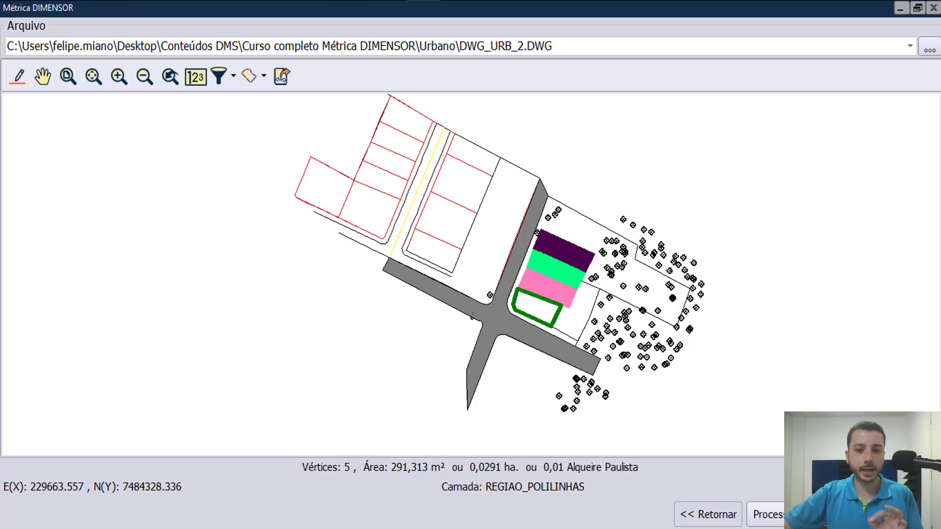
{"action": "left_click", "coordinate": [556, 309]}
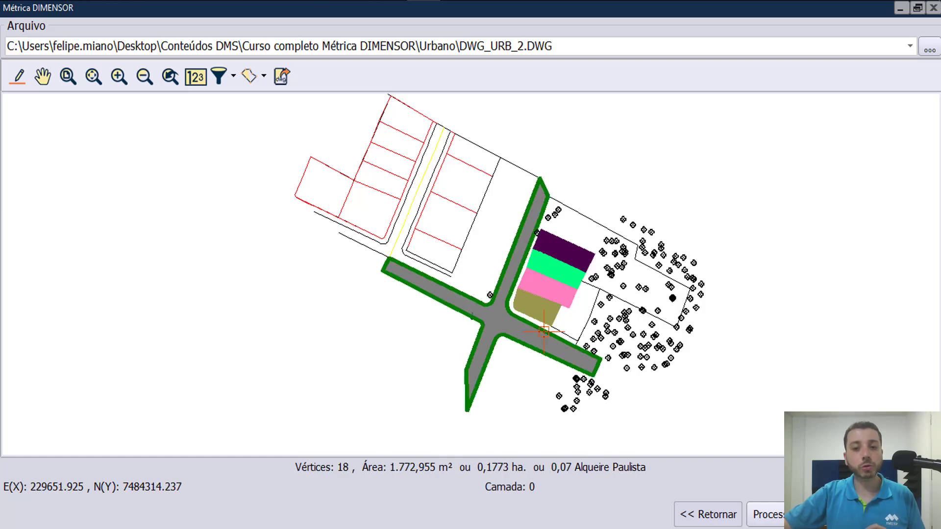
{"action": "left_click", "coordinate": [766, 513]}
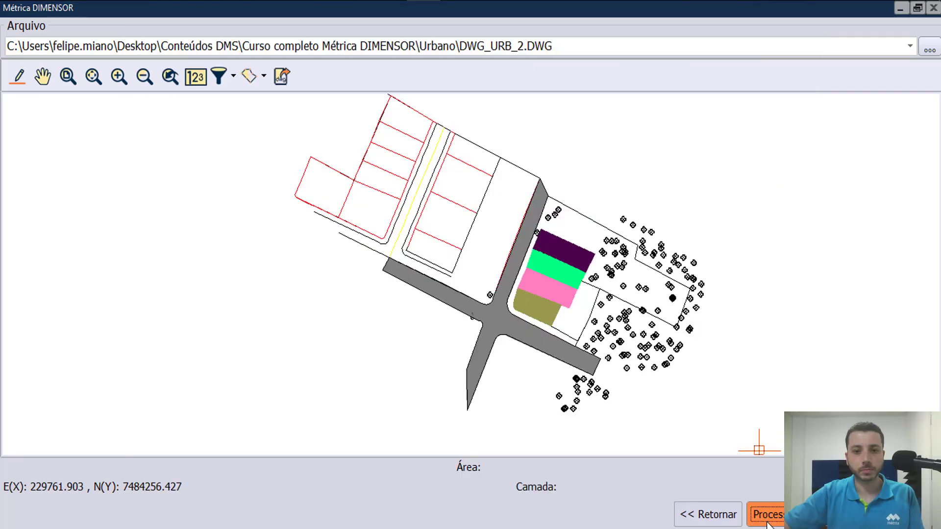
{"action": "left_click", "coordinate": [767, 516]}
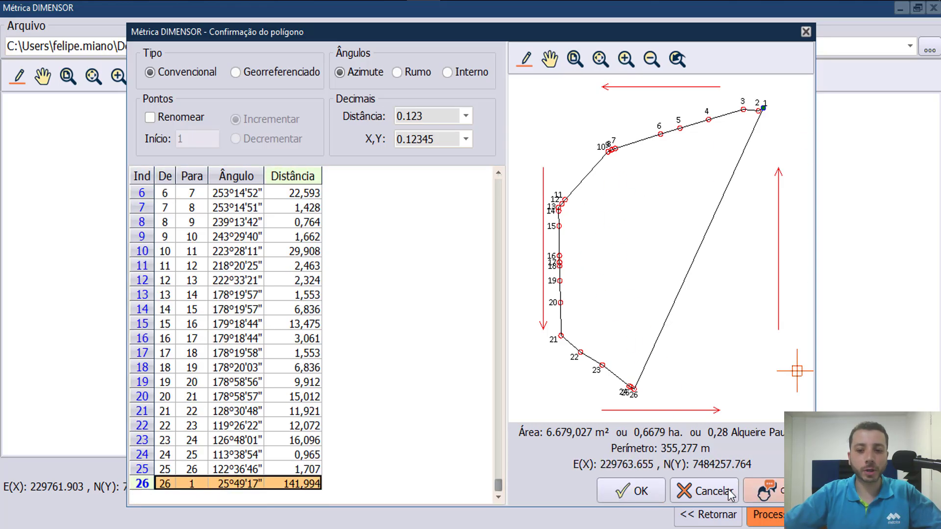
Step: Check the drawing's E(X) and N(Y) coordinates outside the polygon confirmation, and reprocess the selected lots with the polygon confirmed as Georreferenciado
{"action": "left_click", "coordinate": [726, 491]}
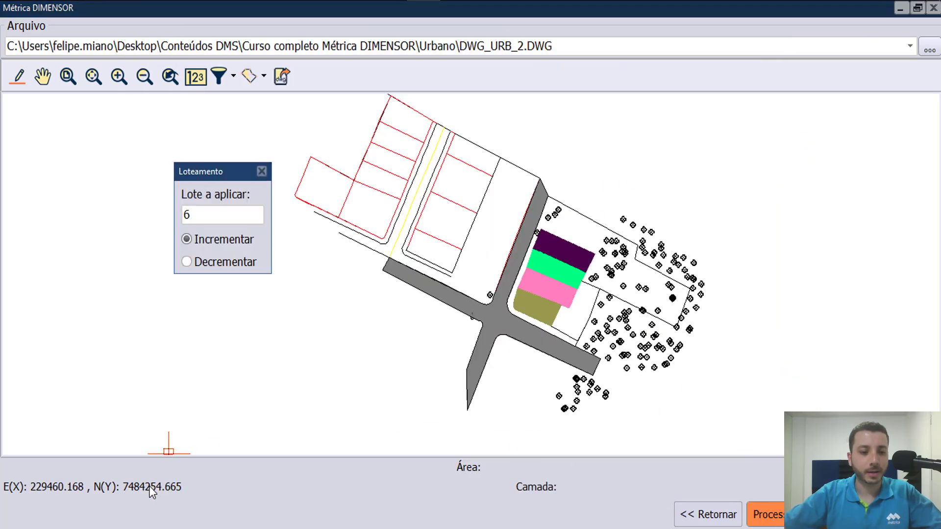
{"action": "left_click", "coordinate": [86, 491]}
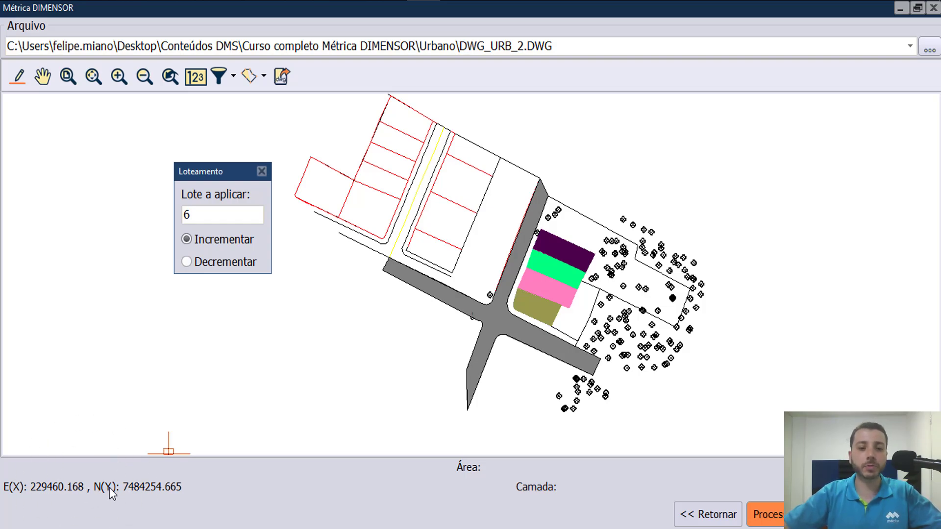
{"action": "left_click", "coordinate": [769, 510]}
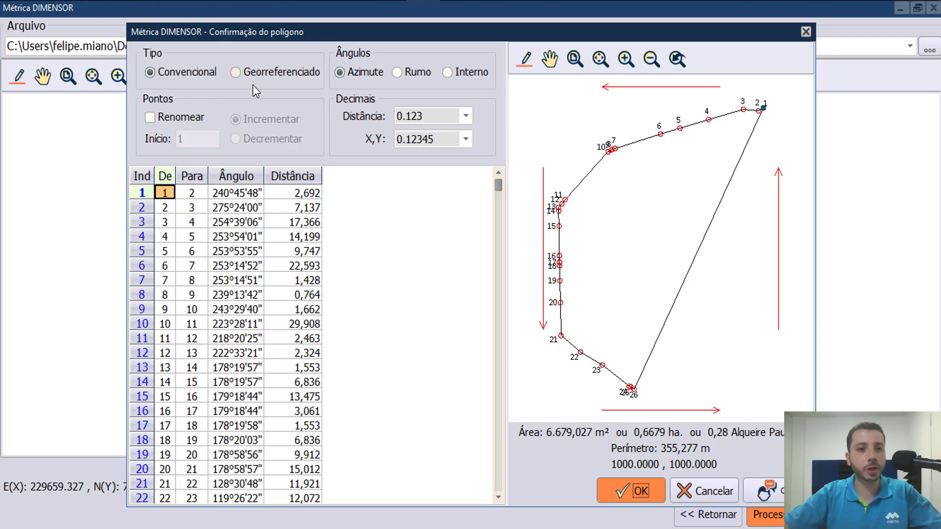
{"action": "left_click", "coordinate": [265, 73]}
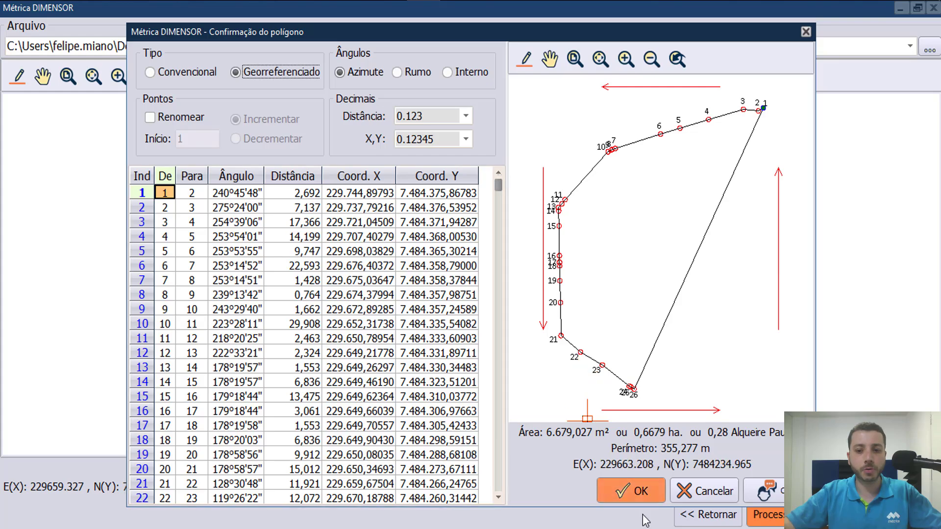
{"action": "left_click", "coordinate": [640, 495]}
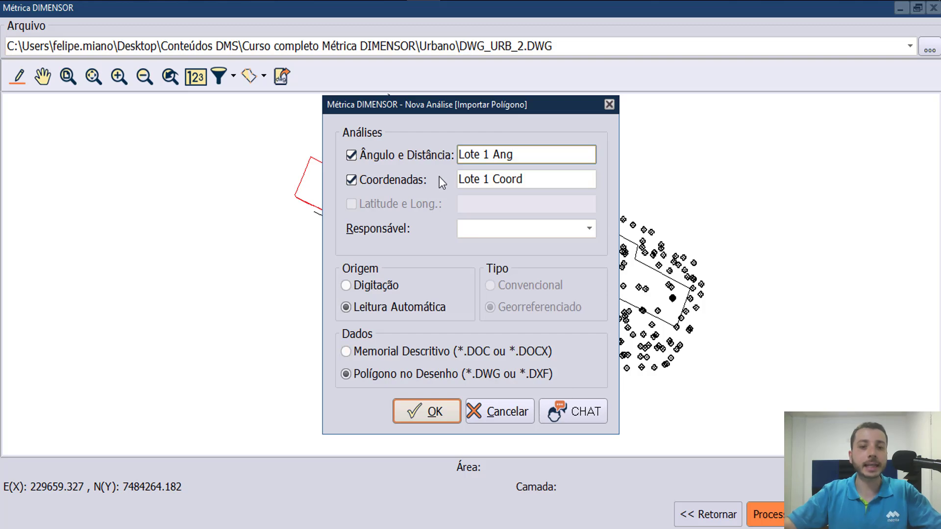
Step: Create the imported lots' analyses, keeping the names Lote 1 Ang for Ângulo e Distância and Lote 1 Coord for Coordenadas
{"action": "left_click", "coordinate": [479, 159]}
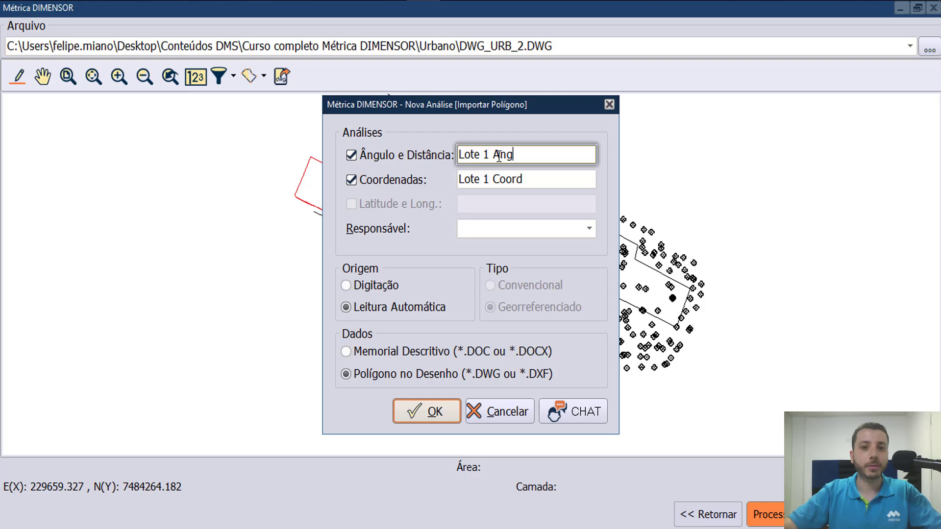
{"action": "left_click", "coordinate": [504, 180]}
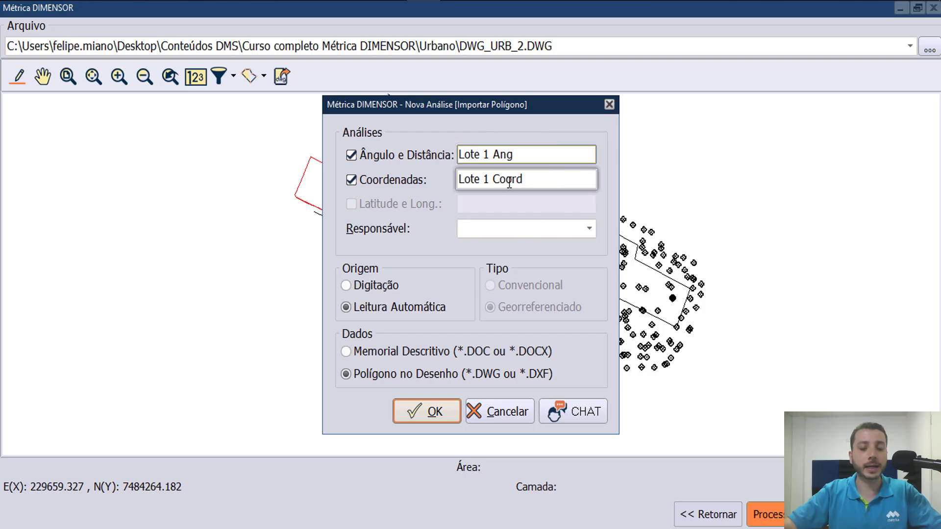
{"action": "left_click", "coordinate": [429, 411]}
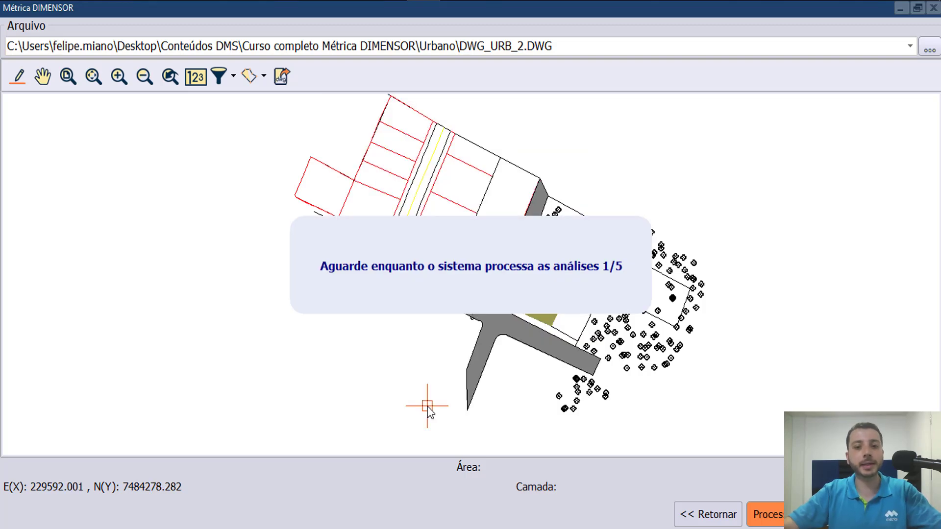